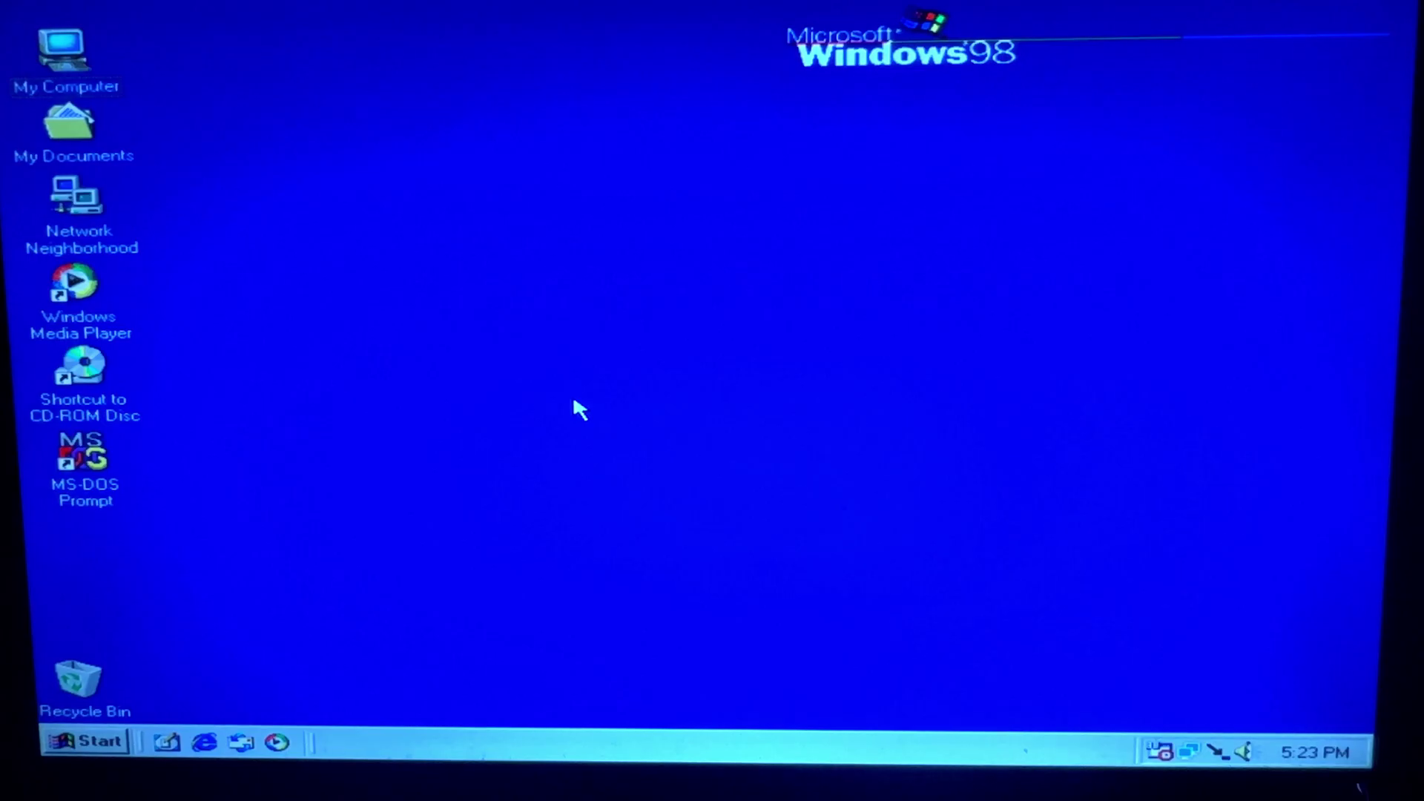
# Choose Voodoo2 as the desktop wallpaper in Display Properties, apply it, and close the dialog.
pyautogui.rightClick(741, 376)
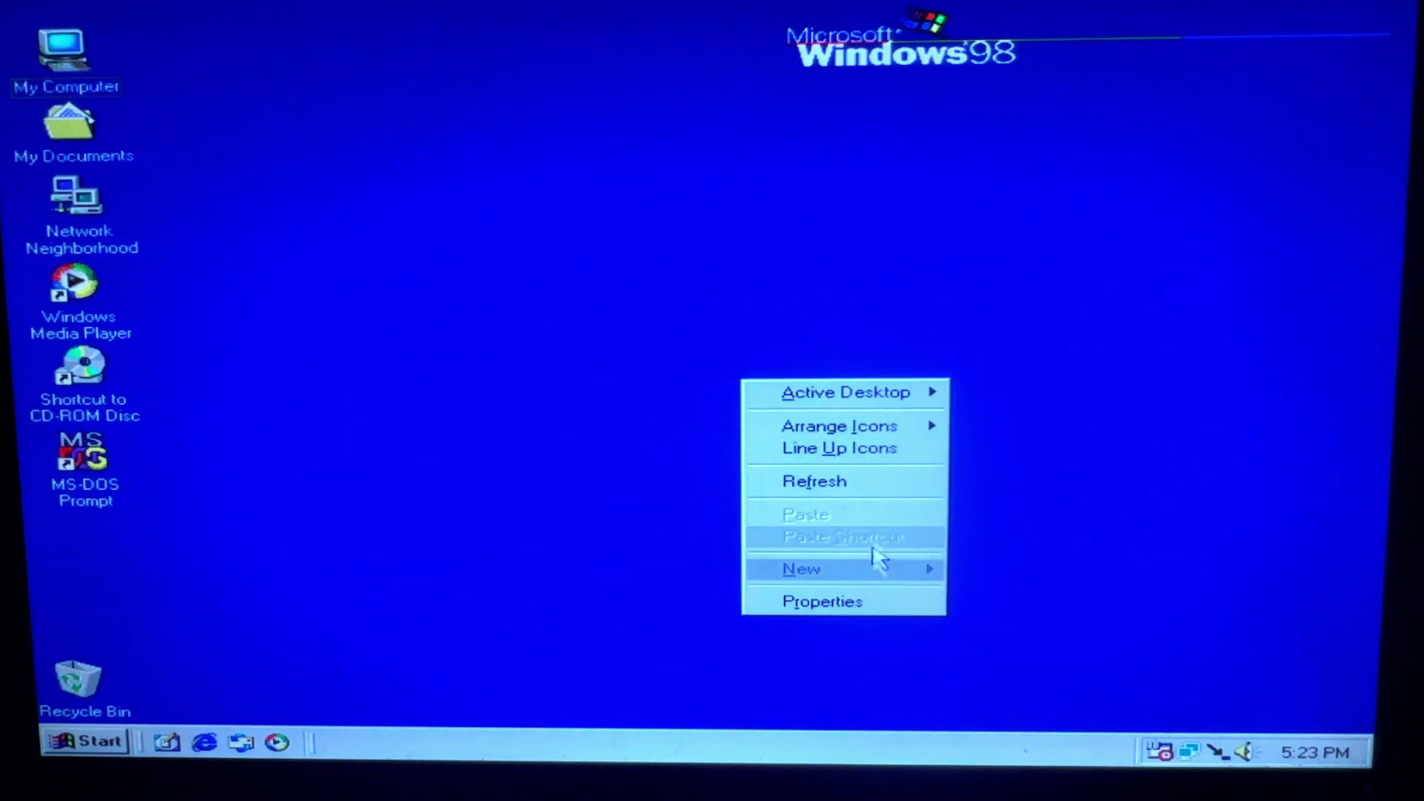
pyautogui.click(873, 601)
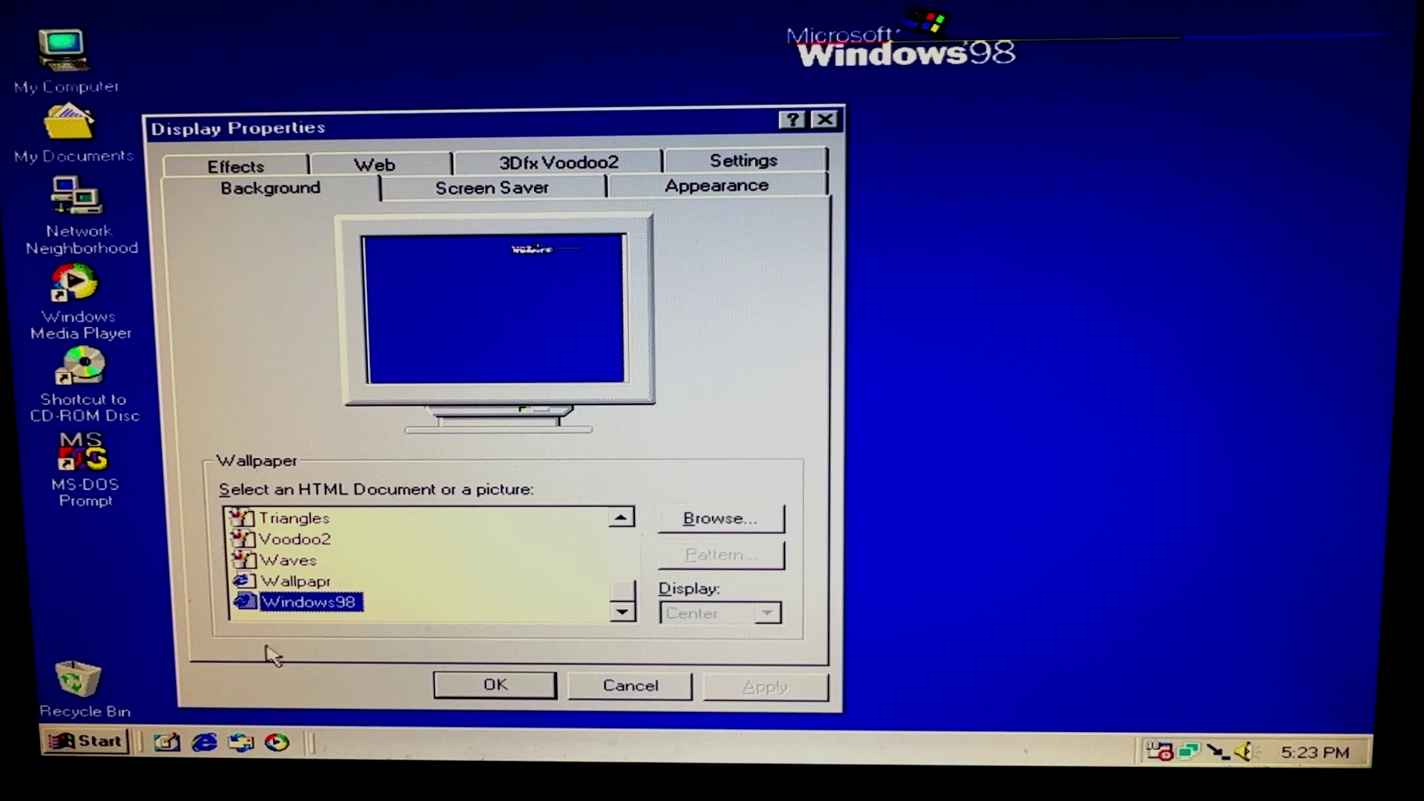
pyautogui.click(294, 540)
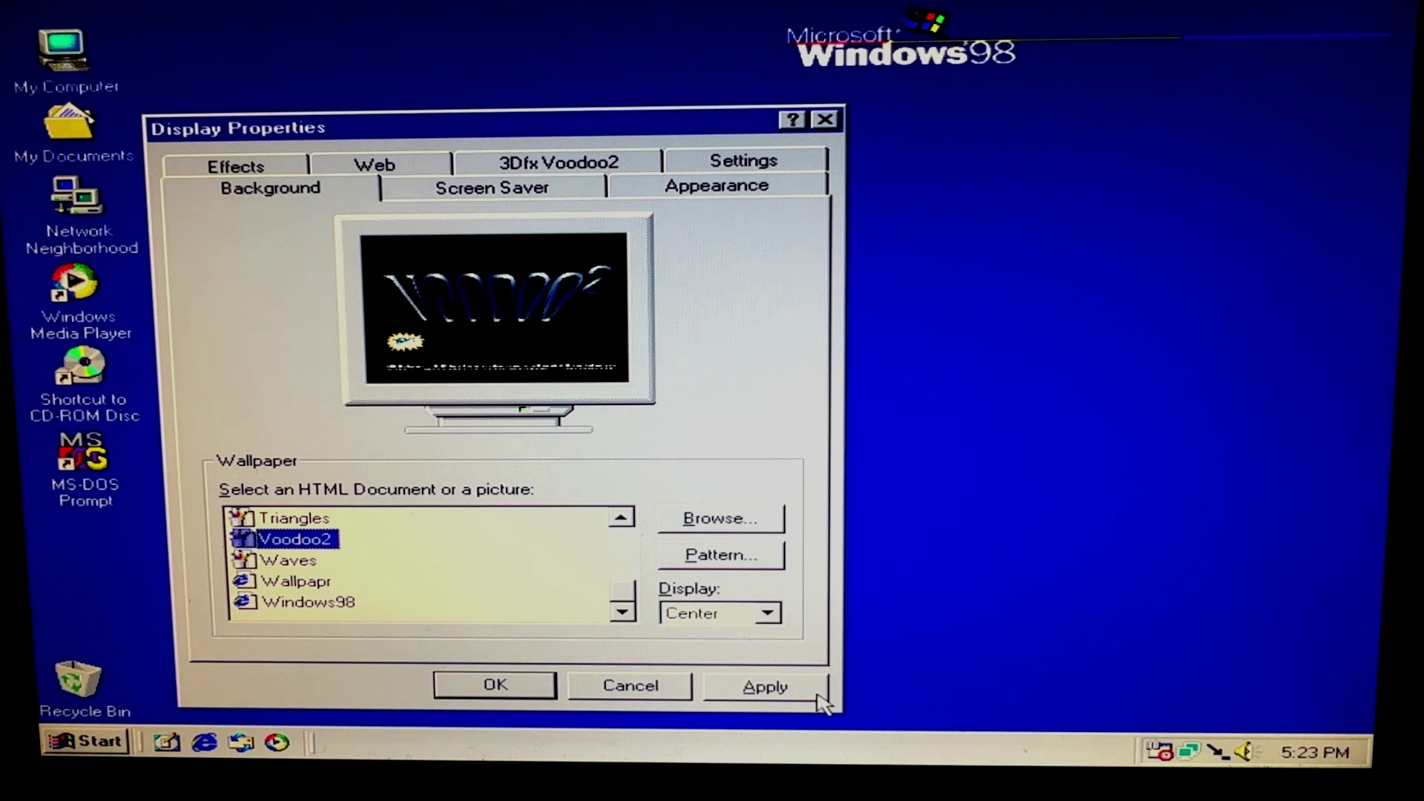
pyautogui.click(767, 687)
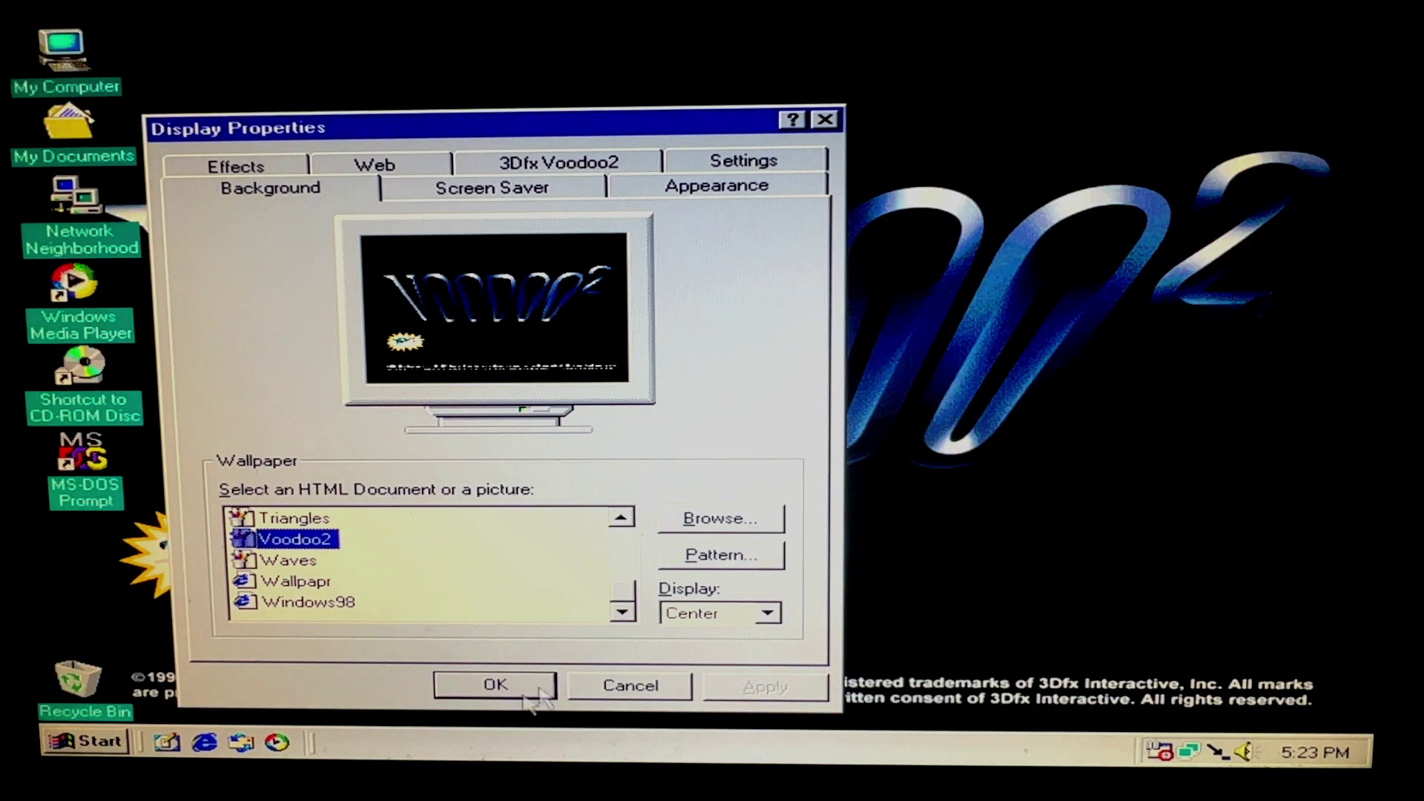
pyautogui.click(495, 686)
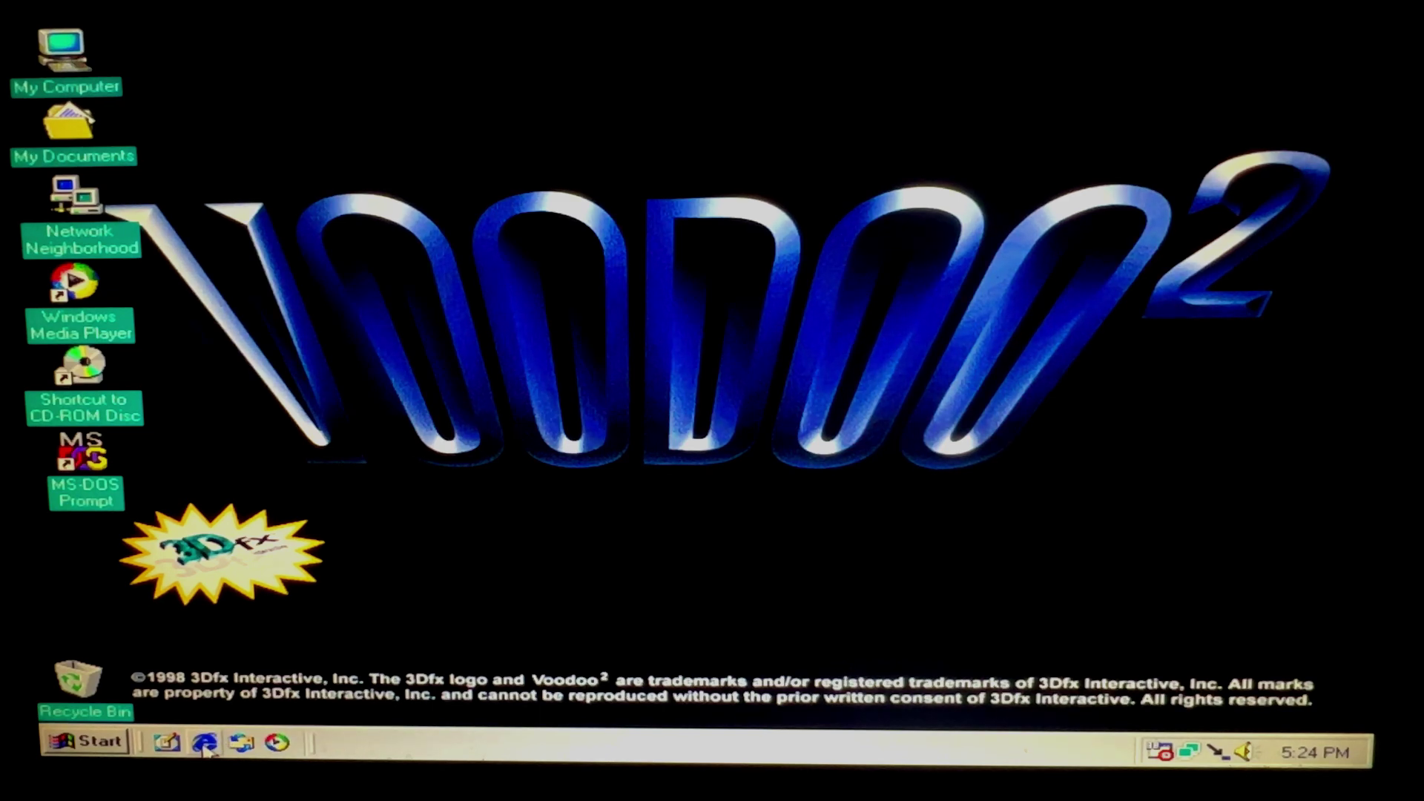
# Launch Internet Explorer and go to windowsupdaterestored.com from the Address history list.
pyautogui.click(206, 743)
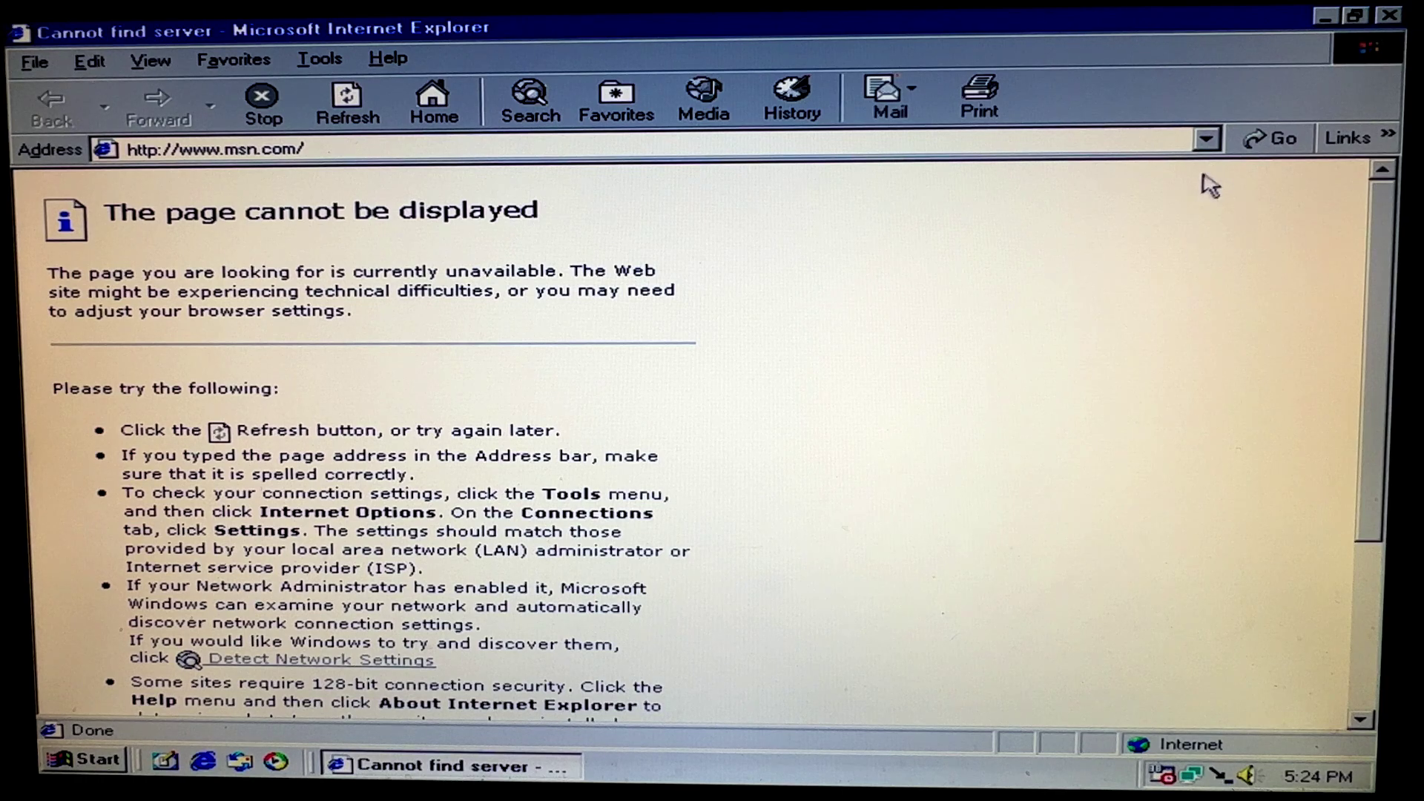
pyautogui.click(1203, 143)
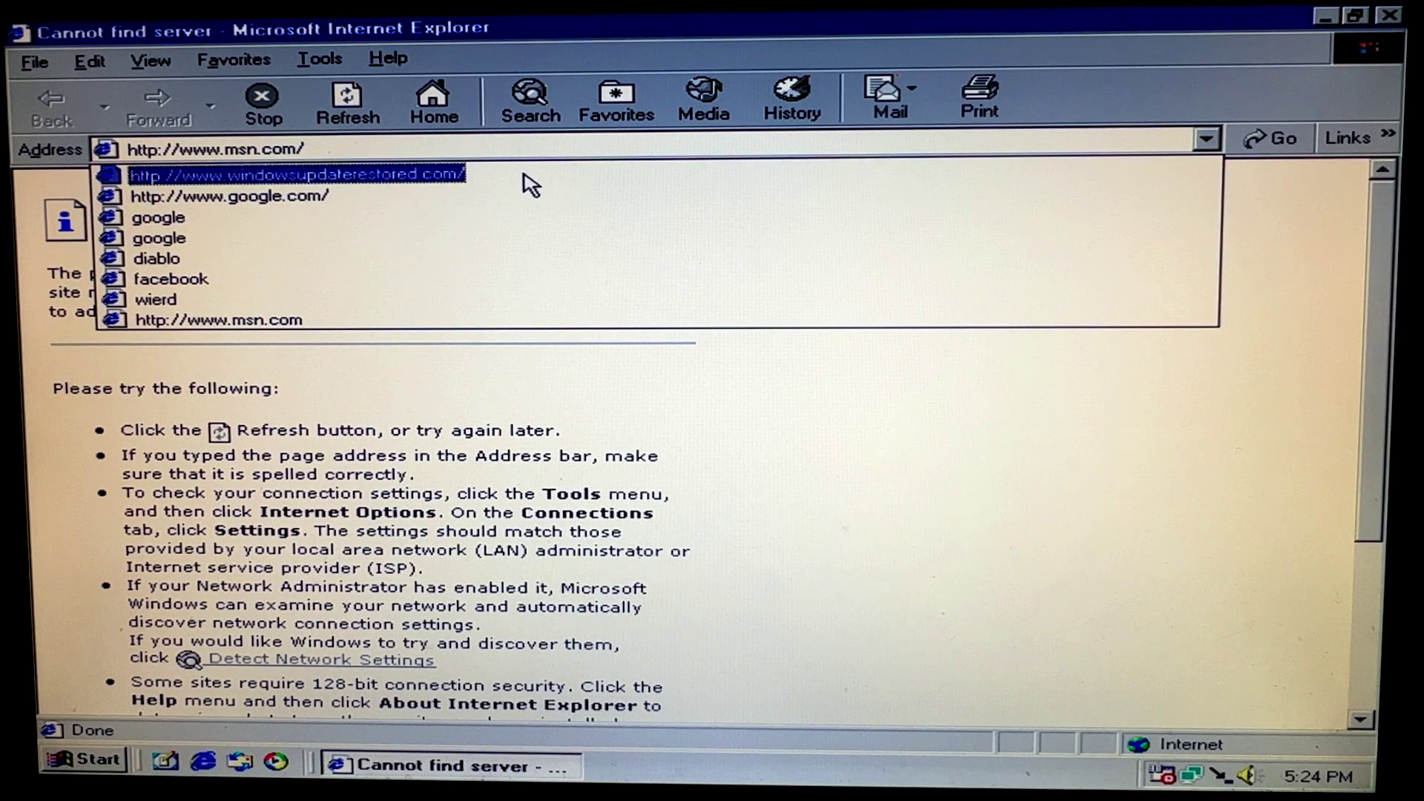
pyautogui.click(462, 178)
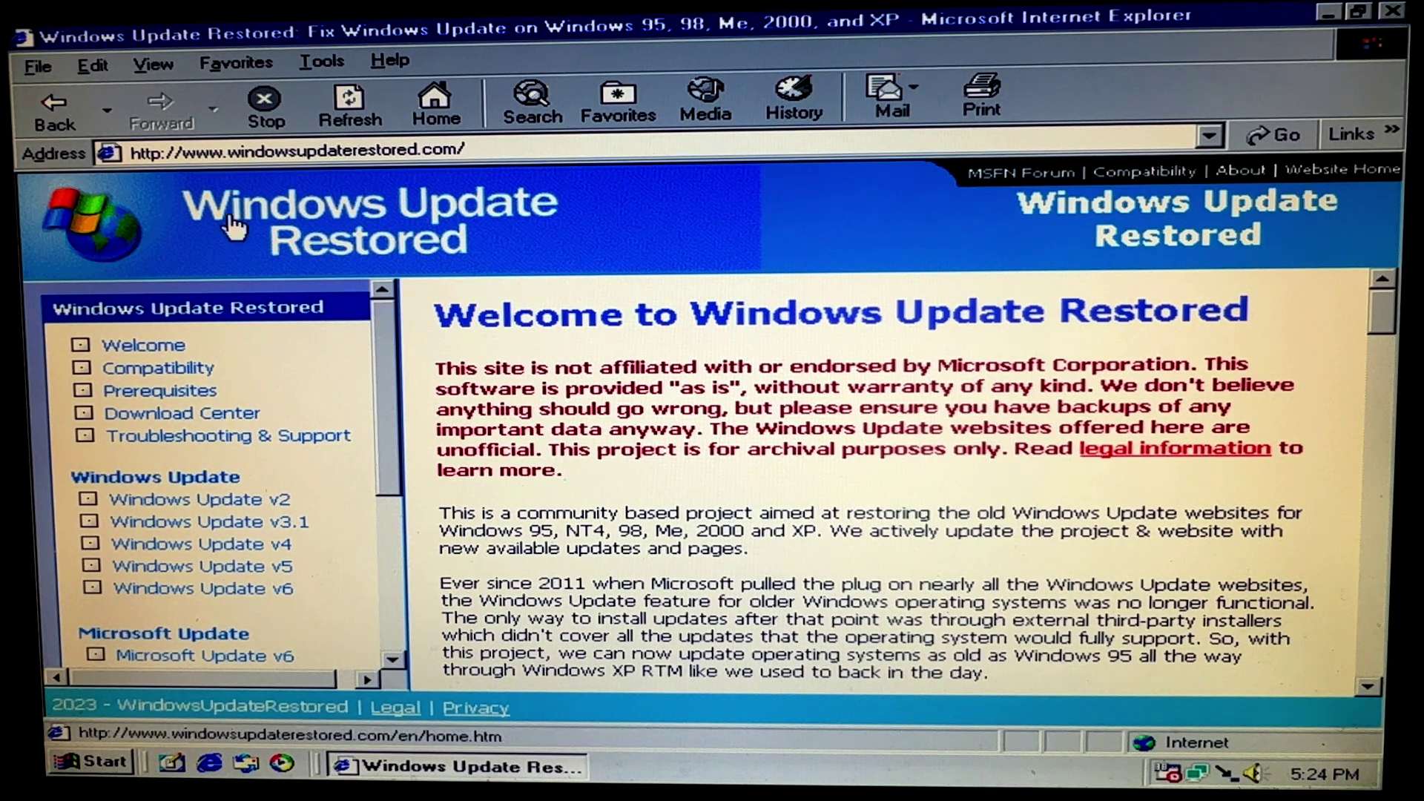
pyautogui.moveTo(385, 410); pyautogui.dragTo(398, 459)
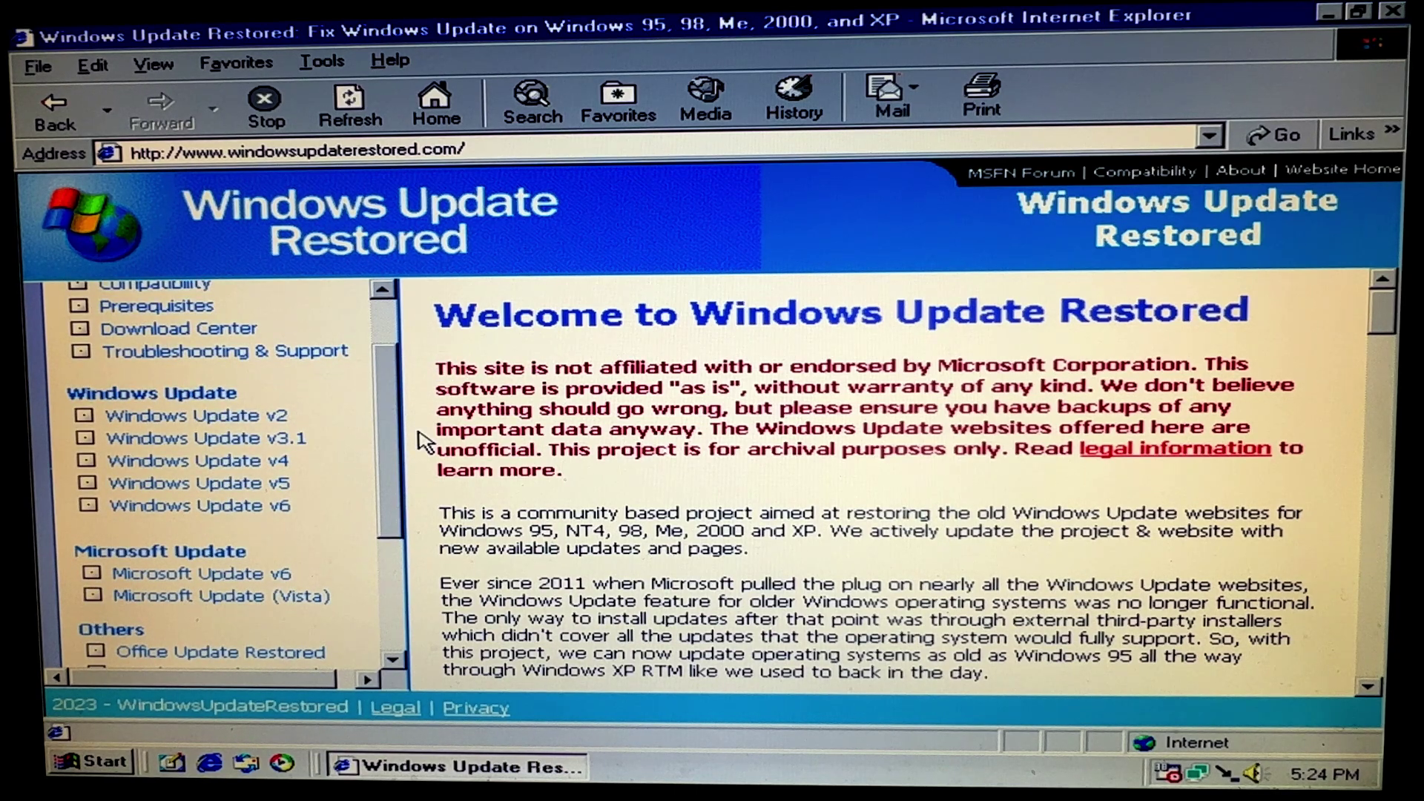
pyautogui.scroll(-5, 423, 445)
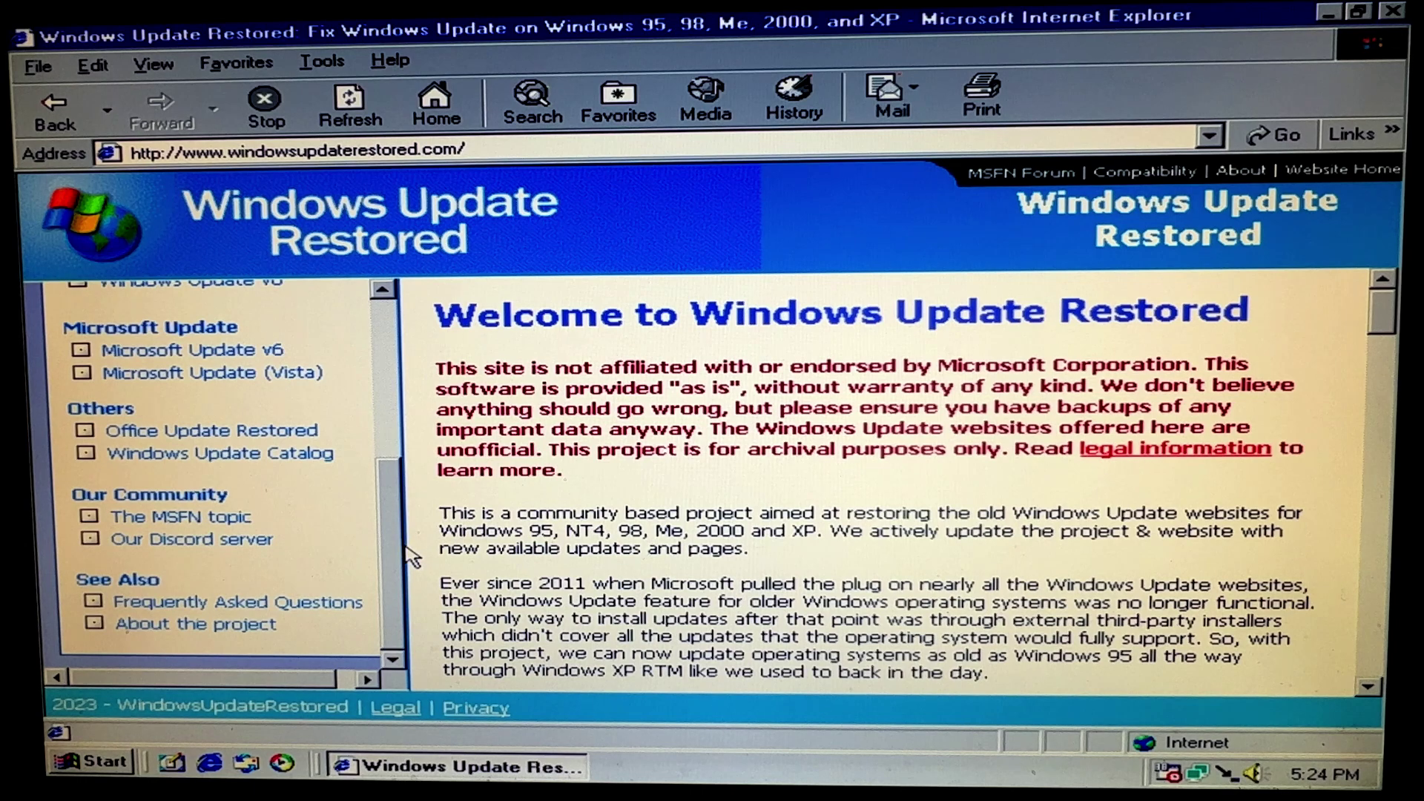
pyautogui.scroll(3, 398, 497)
pyautogui.scroll(4, 399, 497)
pyautogui.scroll(2, 399, 497)
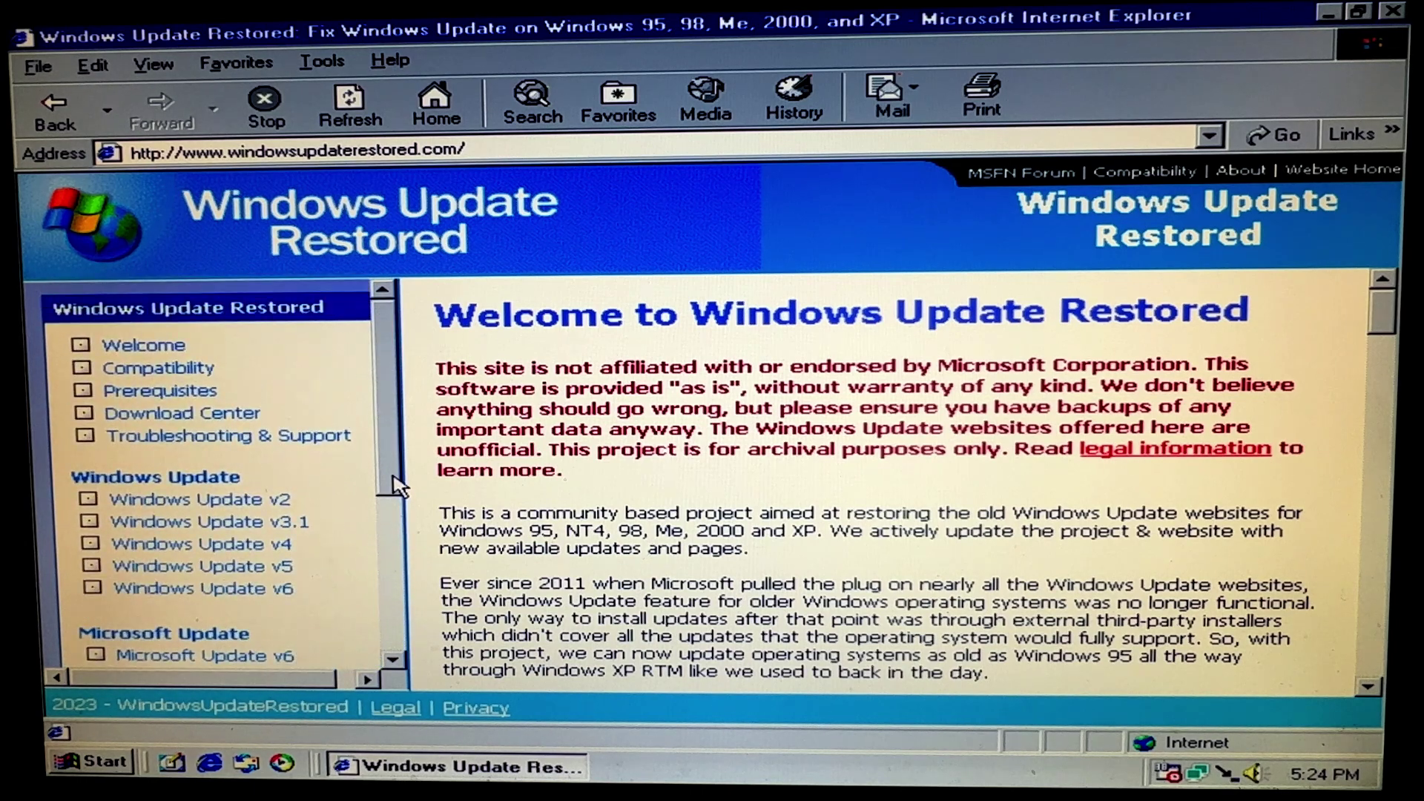
pyautogui.scroll(-3, 399, 498)
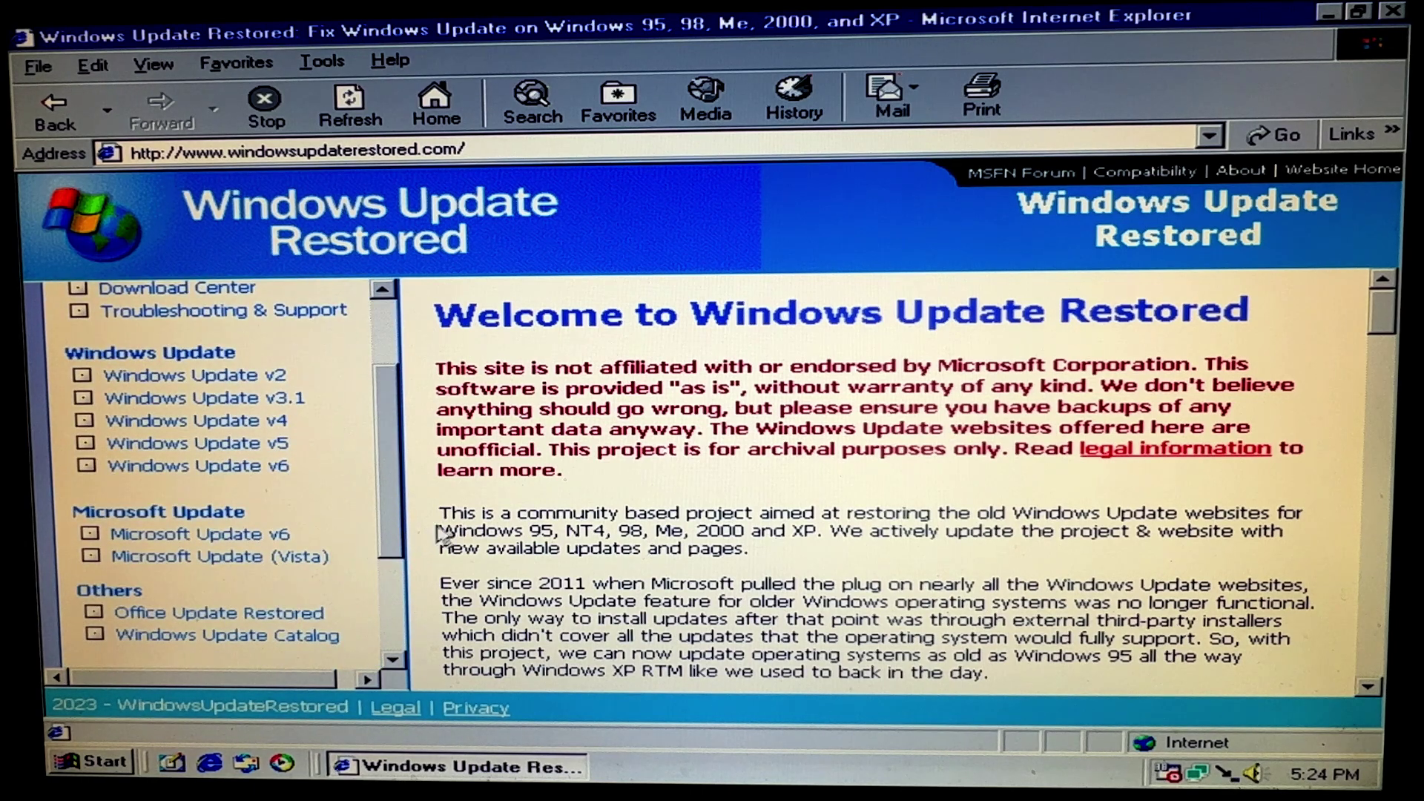
# Highlight the supported Windows versions text on the welcome page, then close Internet Explorer.
pyautogui.moveTo(441, 531)
pyautogui.mouseDown()
pyautogui.moveTo(832, 523)
pyautogui.moveTo(804, 538)
pyautogui.mouseUp()
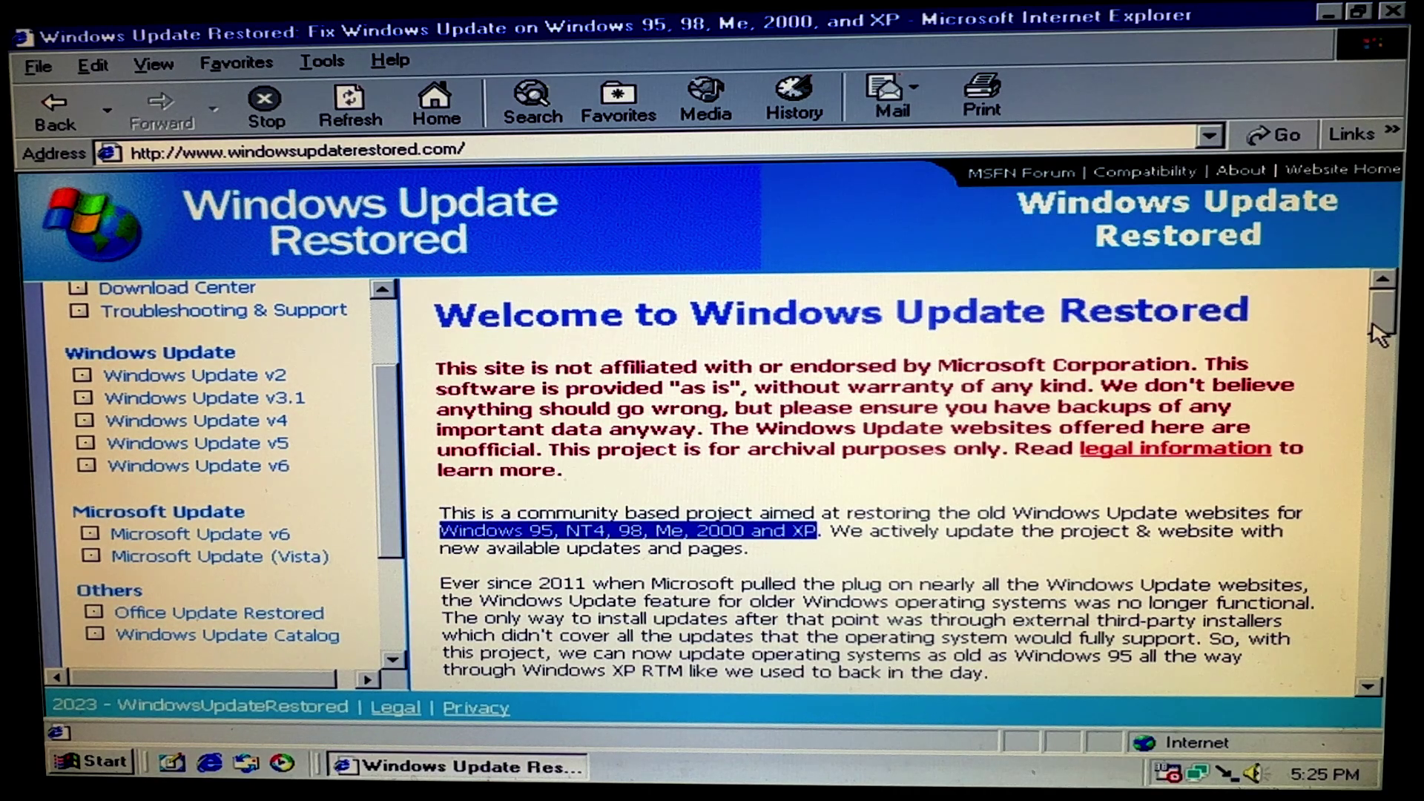
pyautogui.moveTo(1380, 334)
pyautogui.mouseDown()
pyautogui.moveTo(1363, 562)
pyautogui.moveTo(1386, 295)
pyautogui.mouseUp()
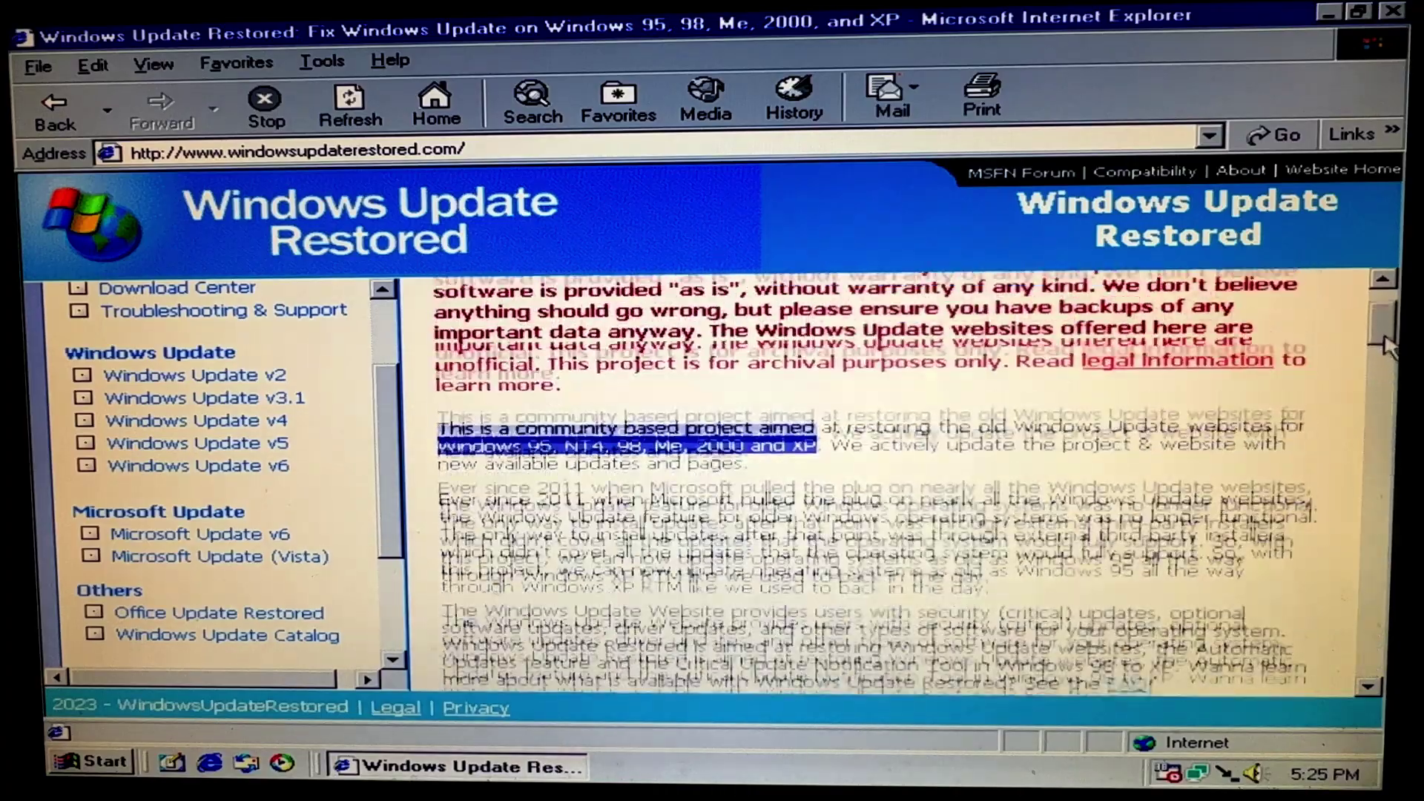
pyautogui.moveTo(1385, 240)
pyautogui.mouseDown()
pyautogui.moveTo(1380, 423)
pyautogui.moveTo(1378, 298)
pyautogui.mouseUp()
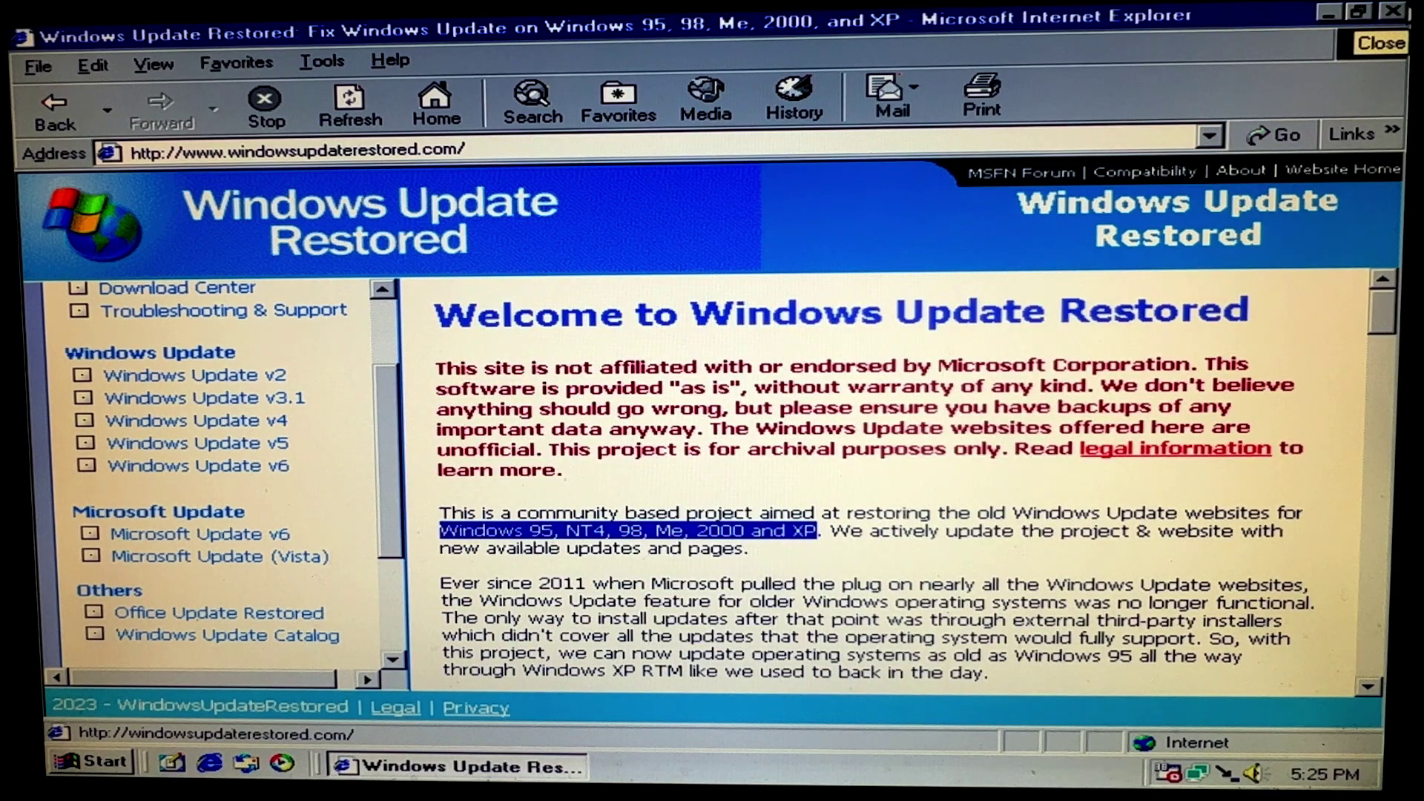
pyautogui.click(1393, 13)
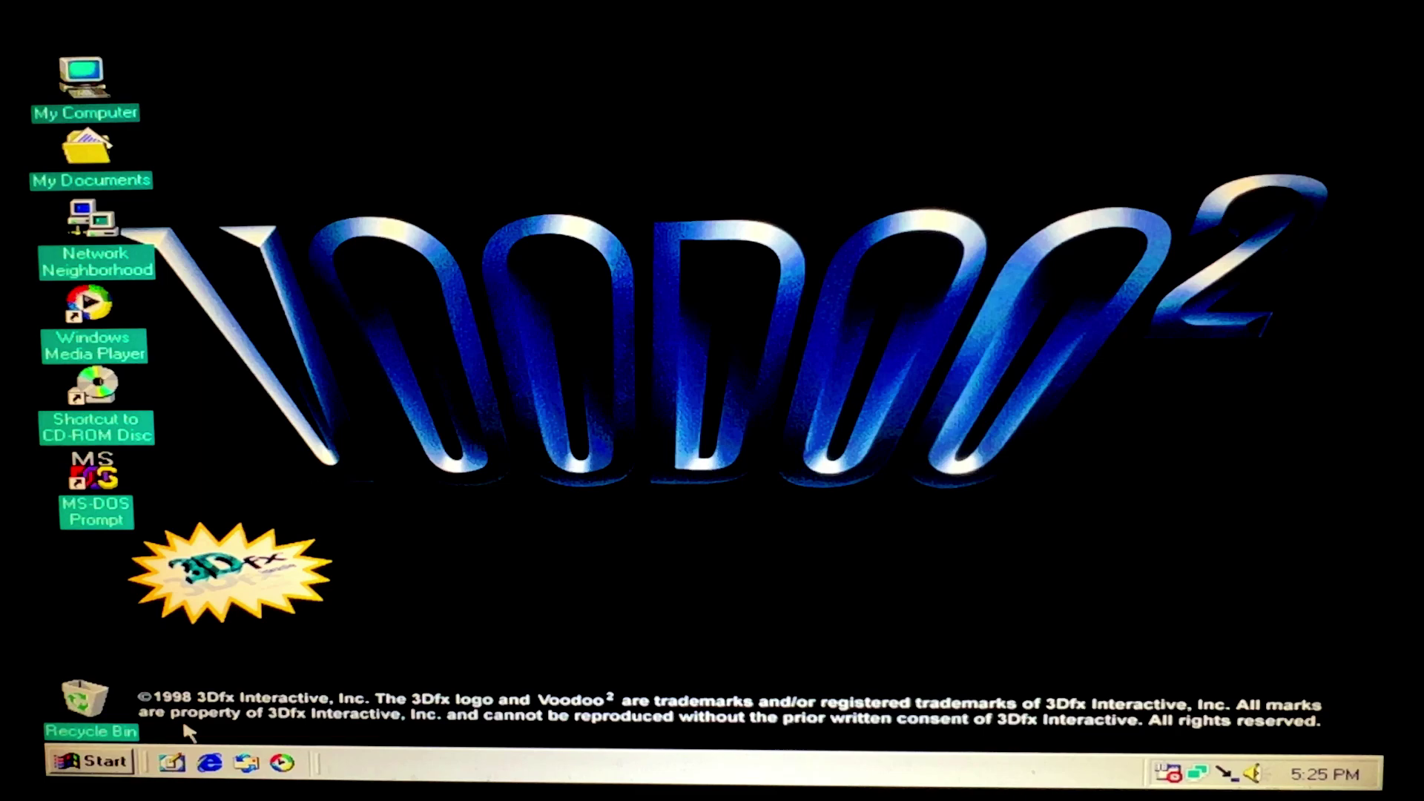
# Restart Windows 98 using the Restart option in the Start menu's Shut Down dialog.
pyautogui.click(106, 761)
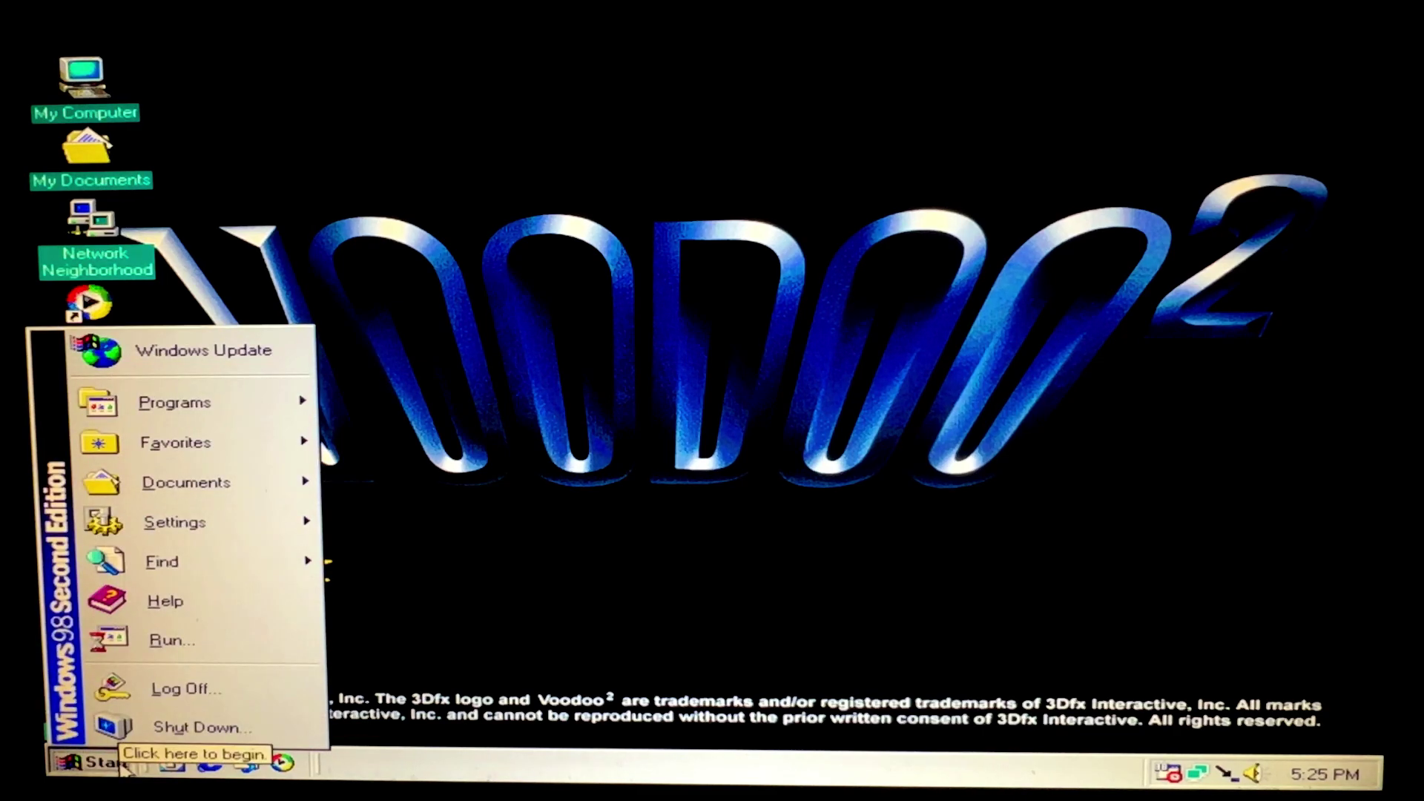
pyautogui.click(196, 727)
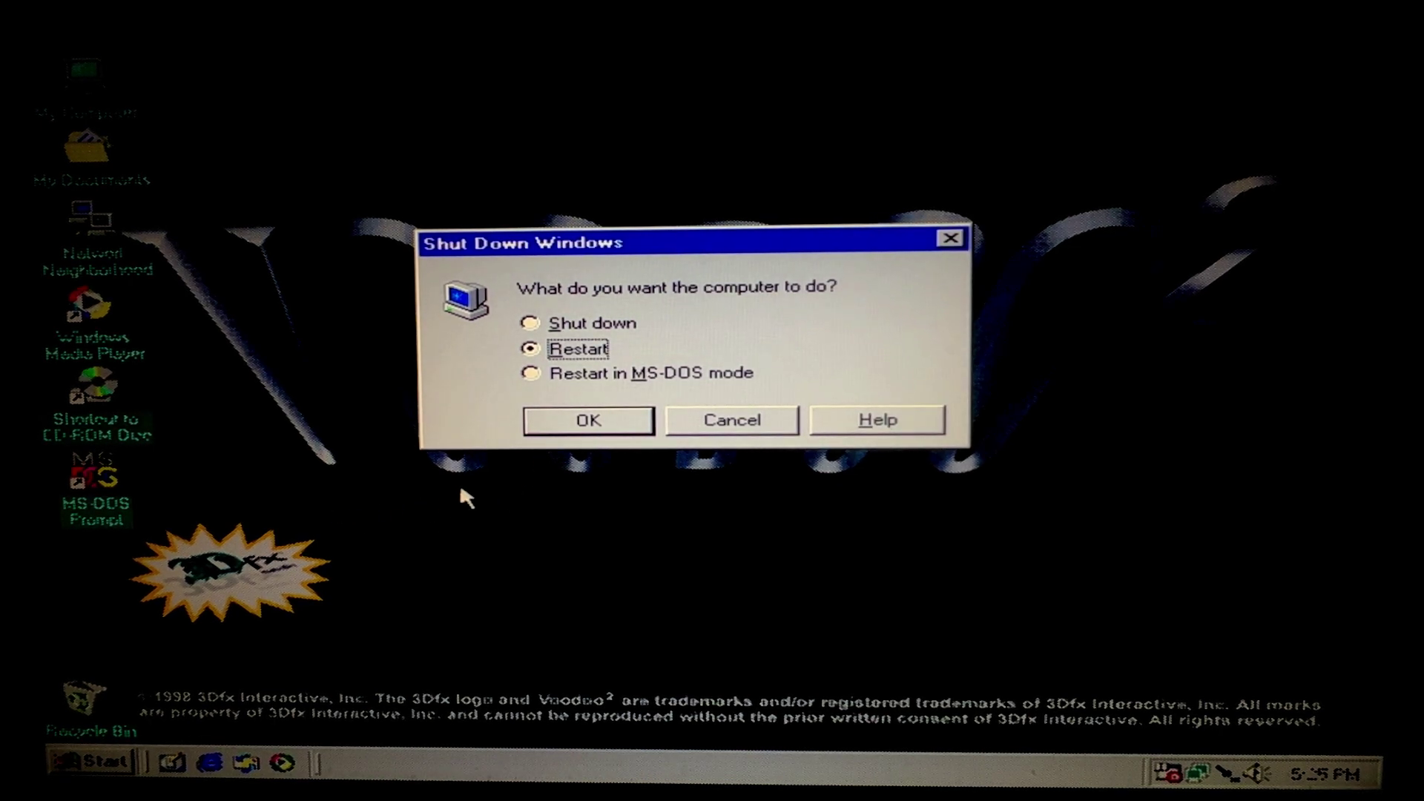
pyautogui.click(574, 423)
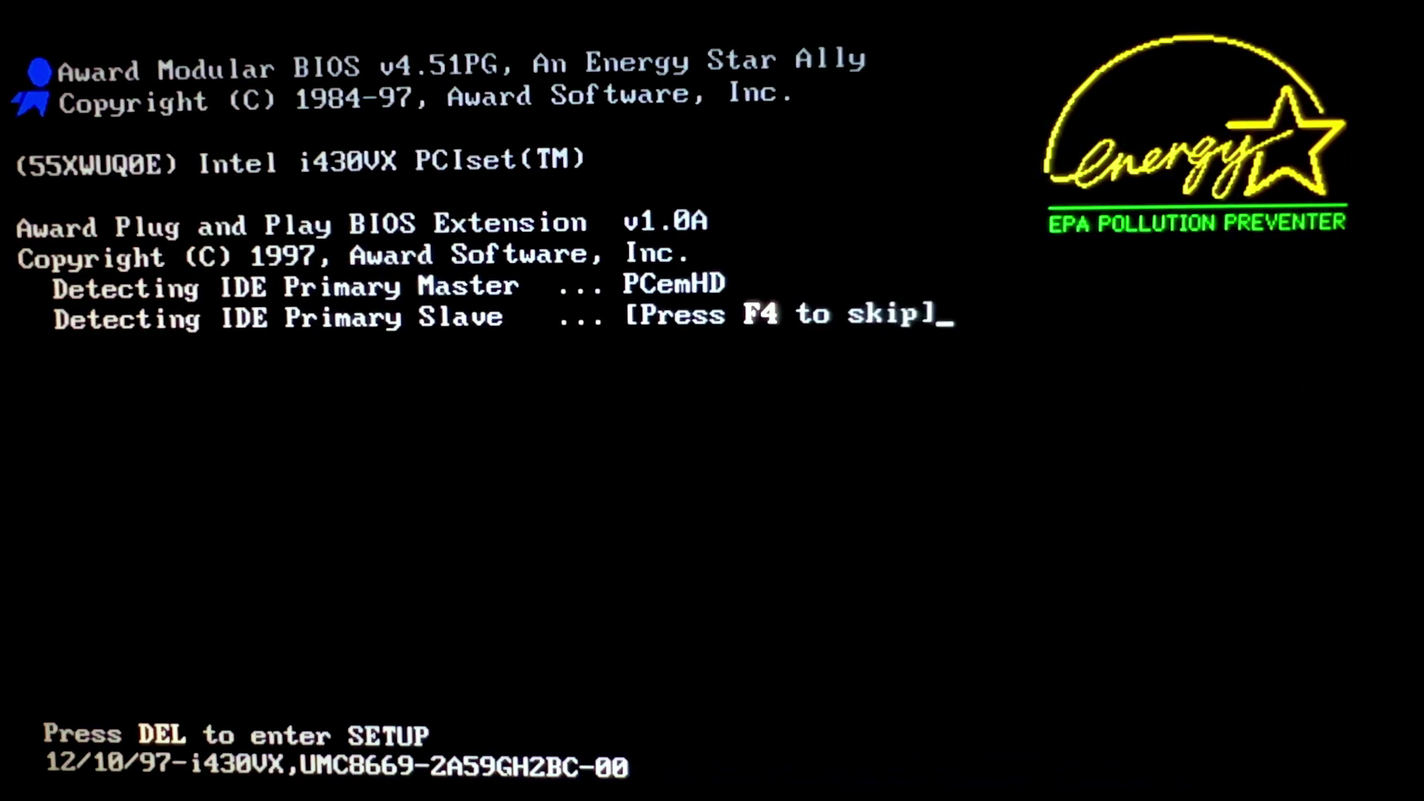
# Enter the Award BIOS CMOS Setup Utility with the Delete key during POST.
pyautogui.press('Delete')
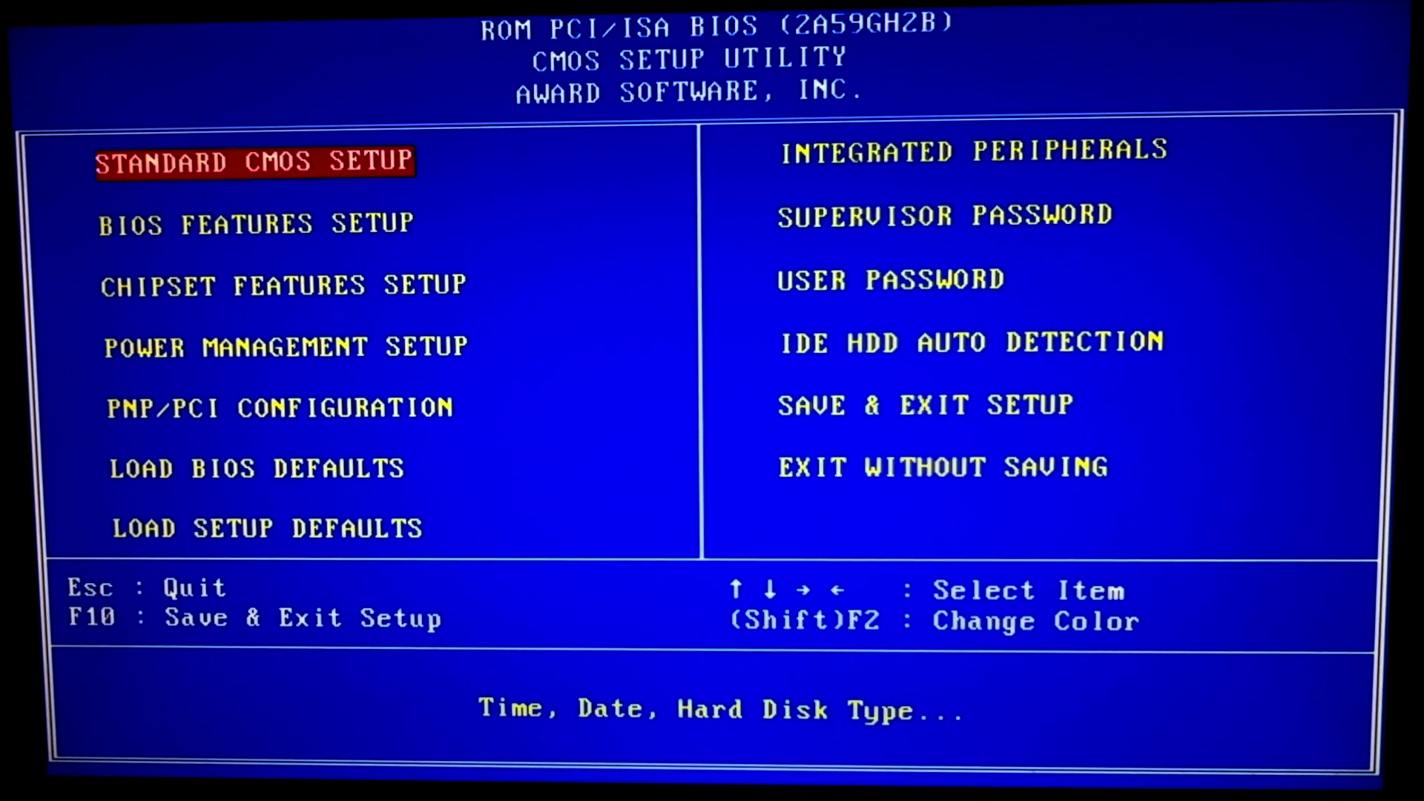
# Browse the setup categories, then quit setup without saving by answering 'y'.
pyautogui.press('Down')
pyautogui.press('Down')
pyautogui.press('Down')
pyautogui.press('Down')
pyautogui.press('Down')
pyautogui.press('Down')
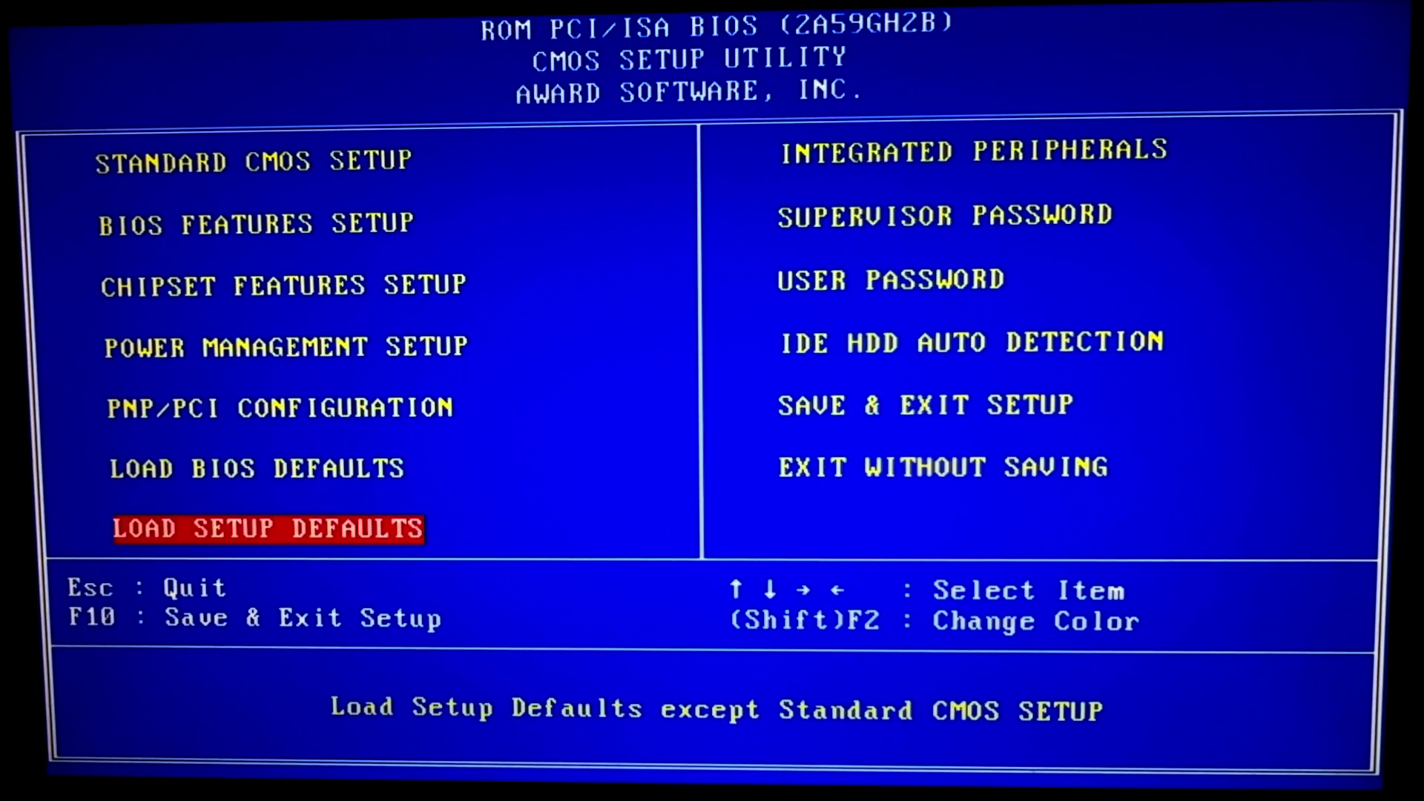
pyautogui.press('Up')
pyautogui.press('Up')
pyautogui.press('Up')
pyautogui.press('Up')
pyautogui.press('Up')
pyautogui.press('Up')
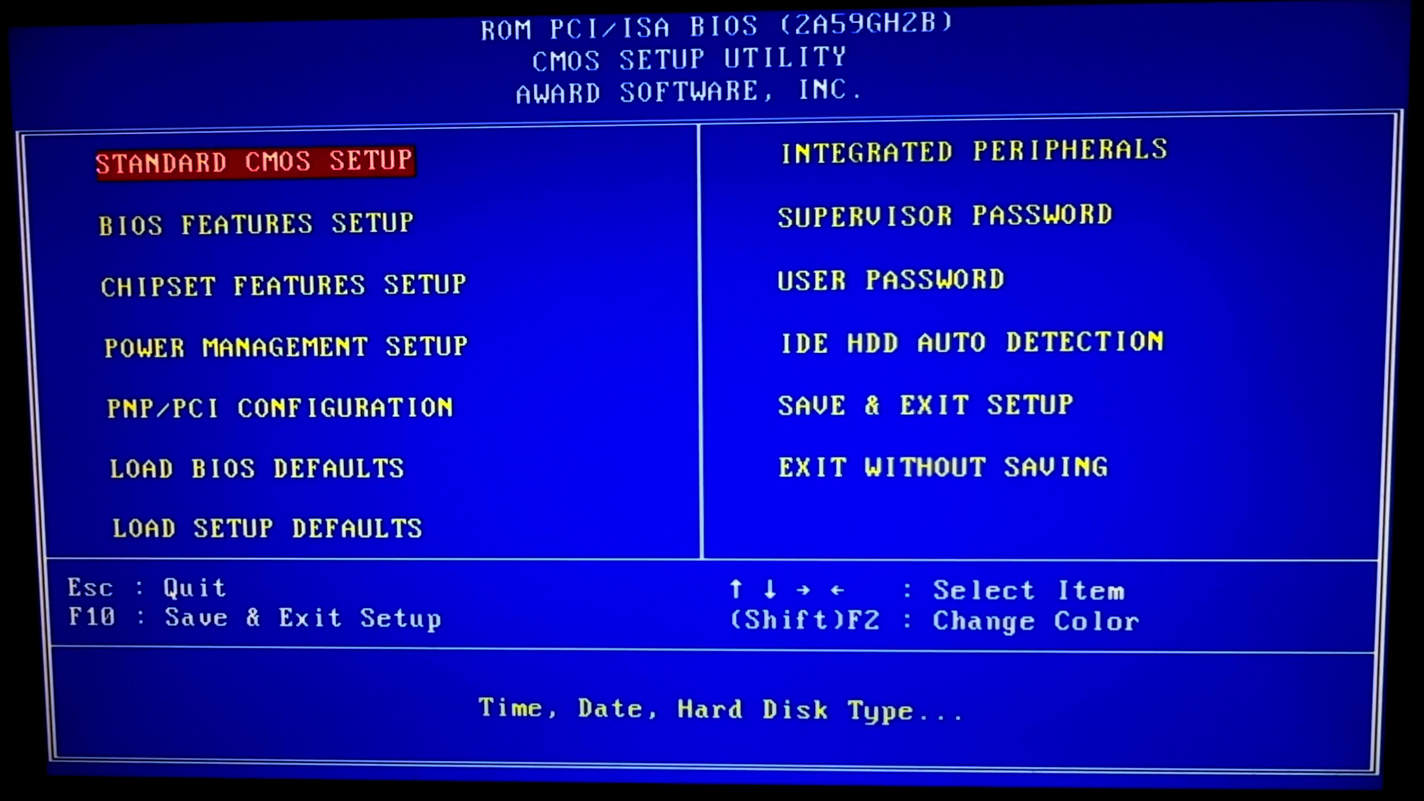
pyautogui.press('Up')
pyautogui.press('Left')
pyautogui.press('Up')
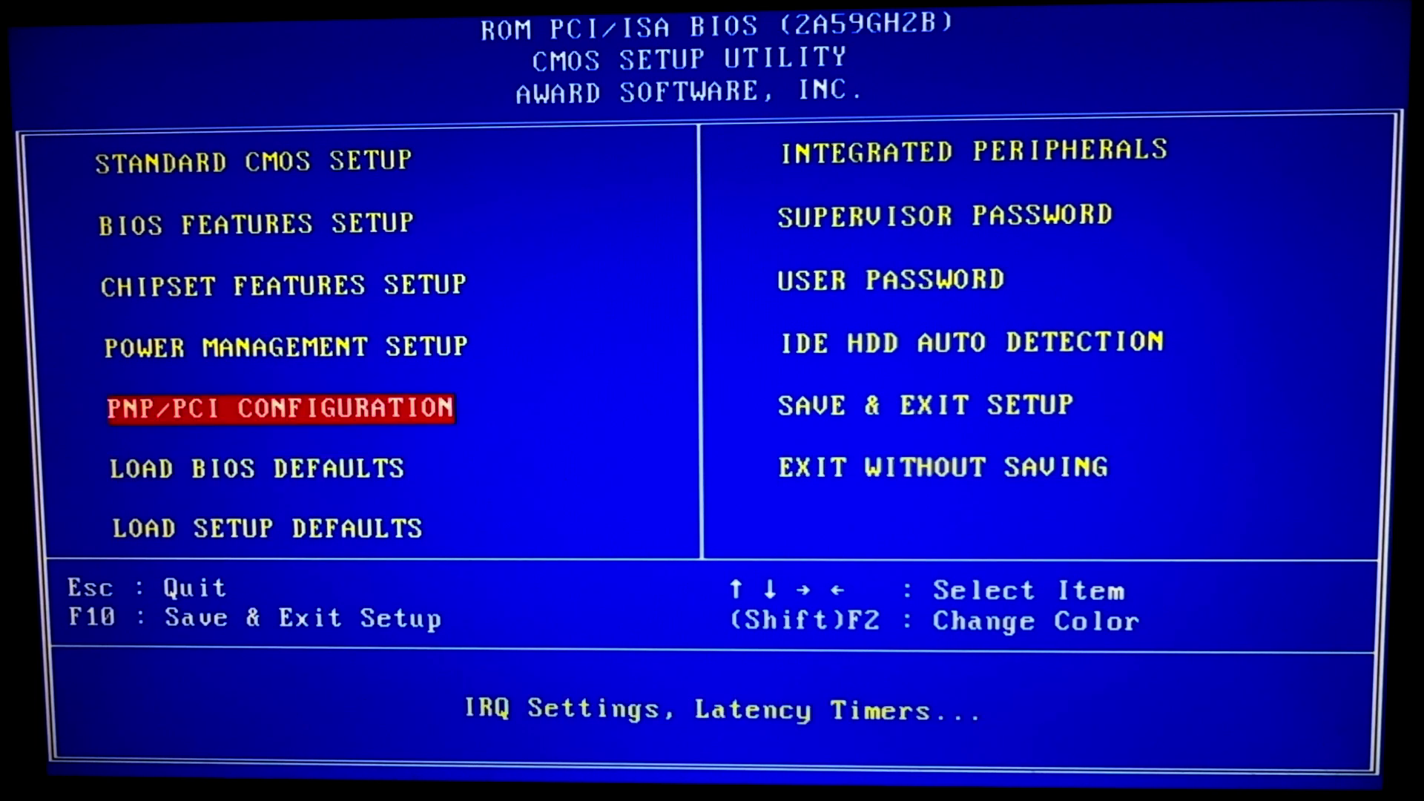
pyautogui.press('Up')
pyautogui.press('Up')
pyautogui.press('Up')
pyautogui.press('Up')
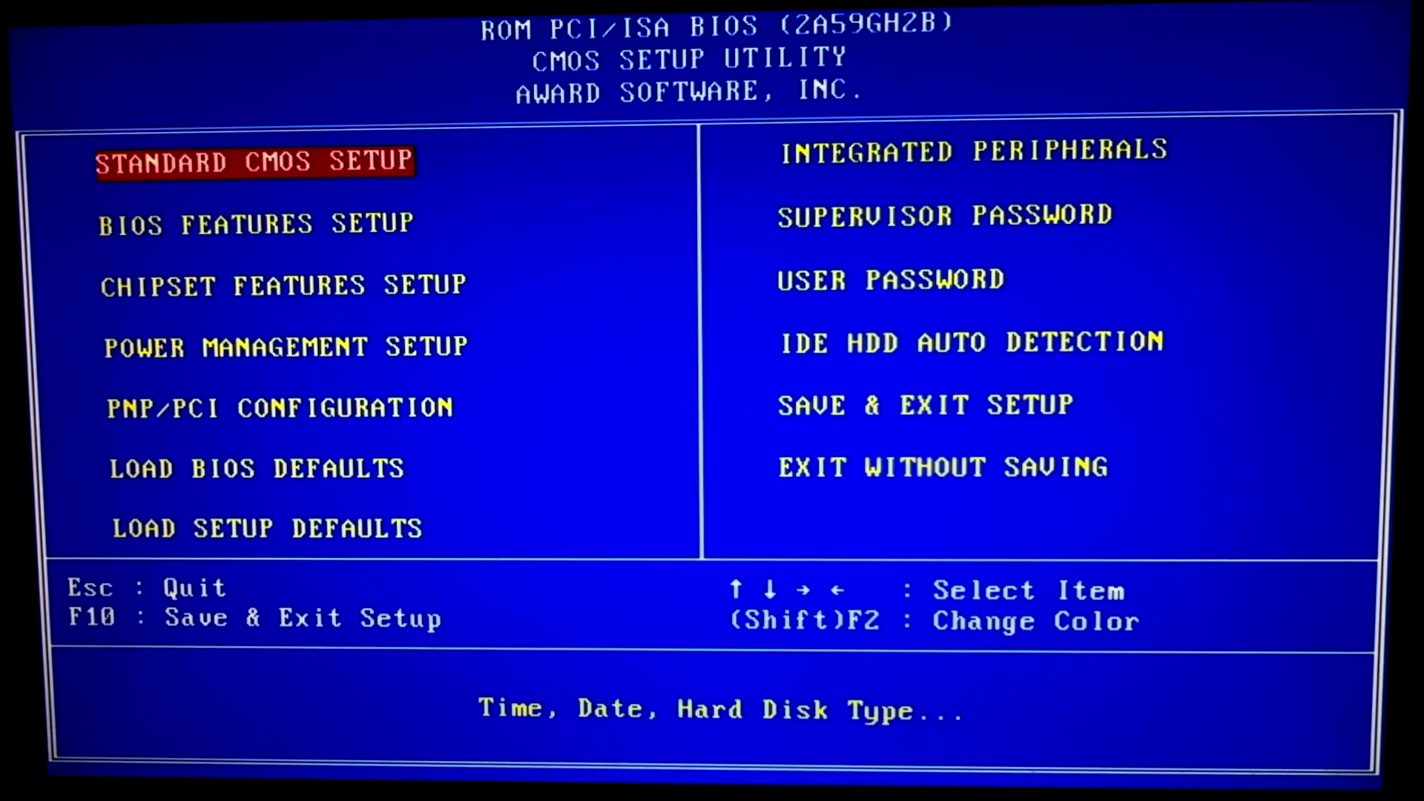
pyautogui.press('Escape')
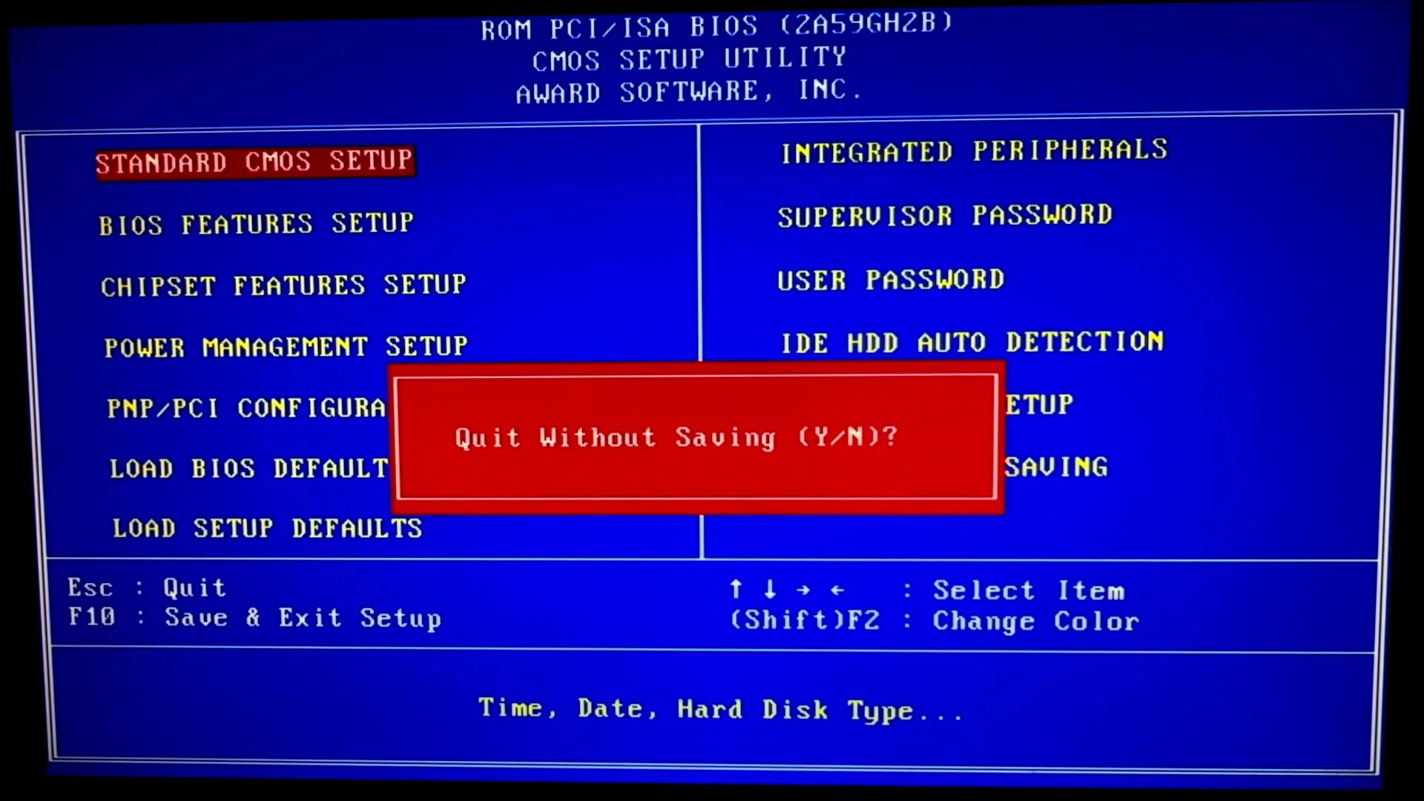
pyautogui.press('y')
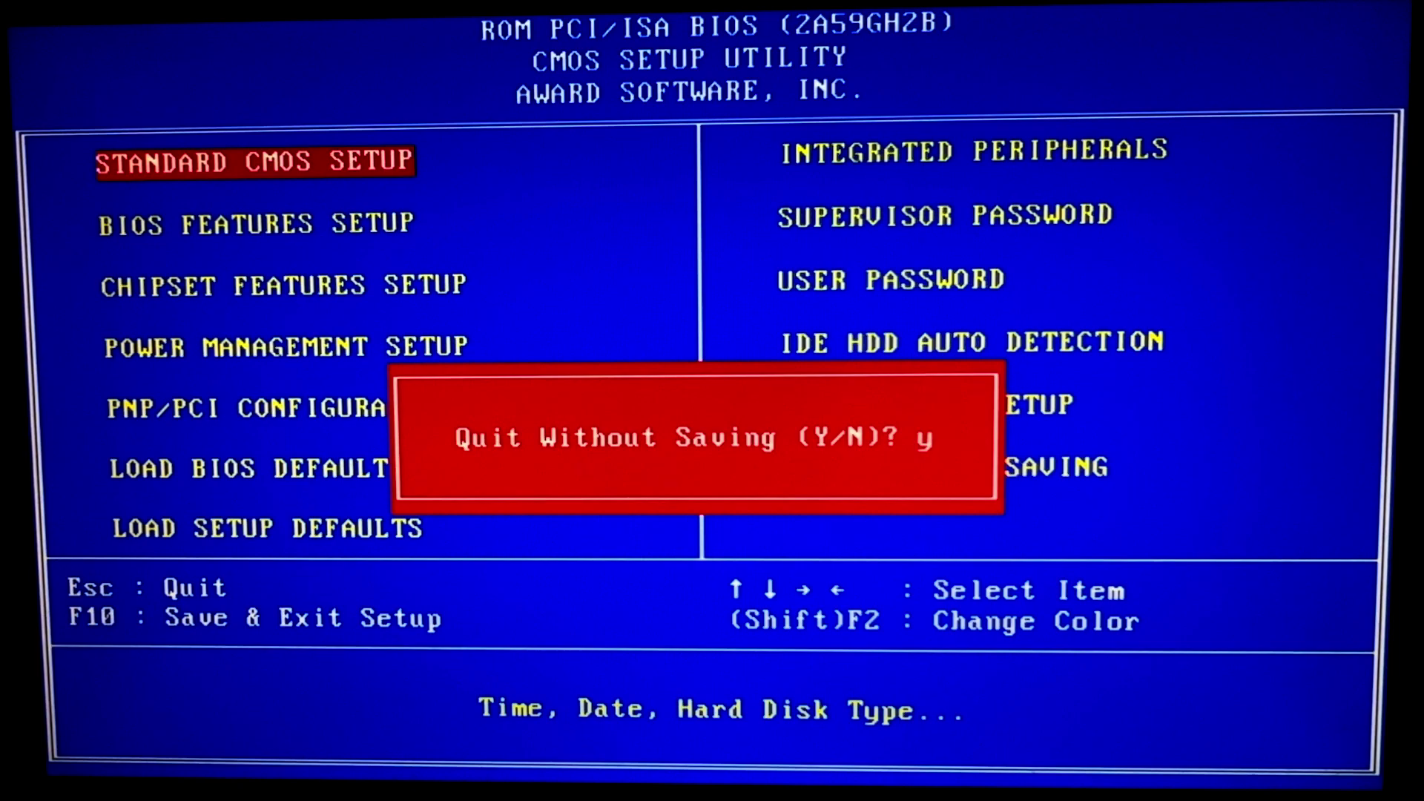